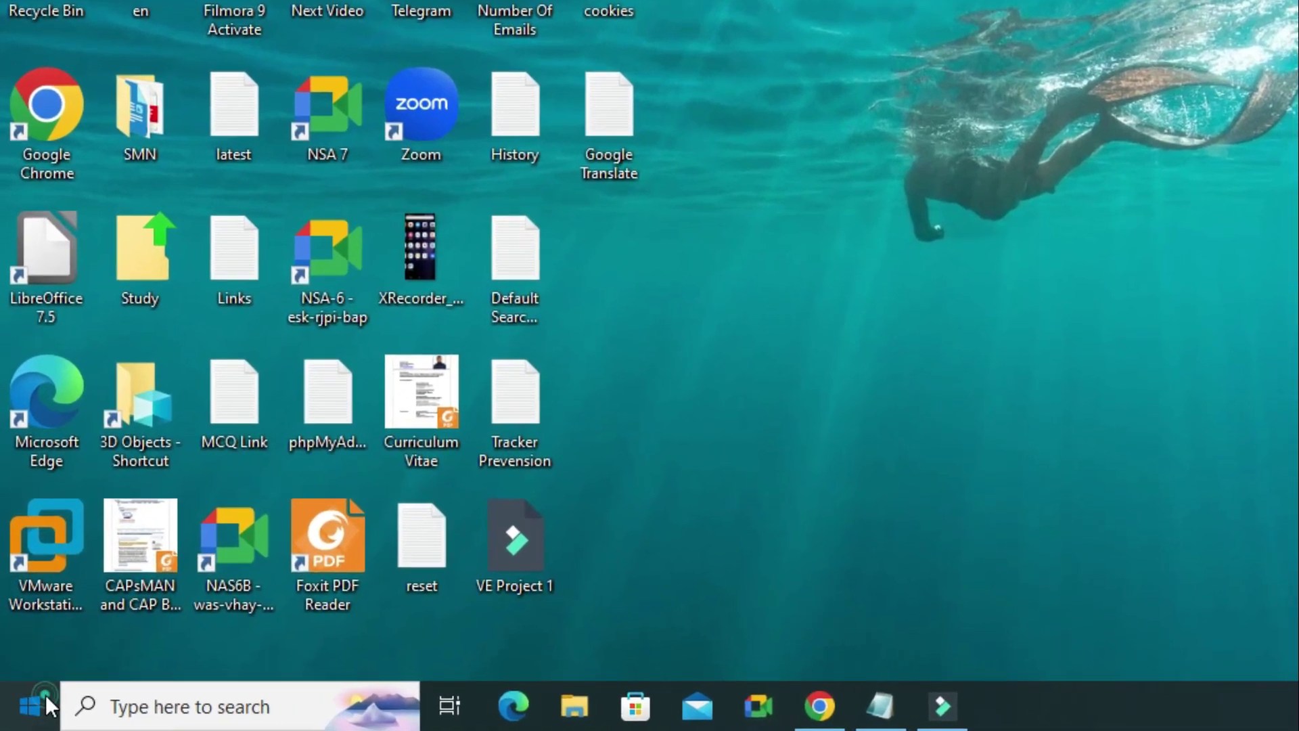
# - Launch the Windows Settings app from the Start menu
pyautogui.click(35, 700)
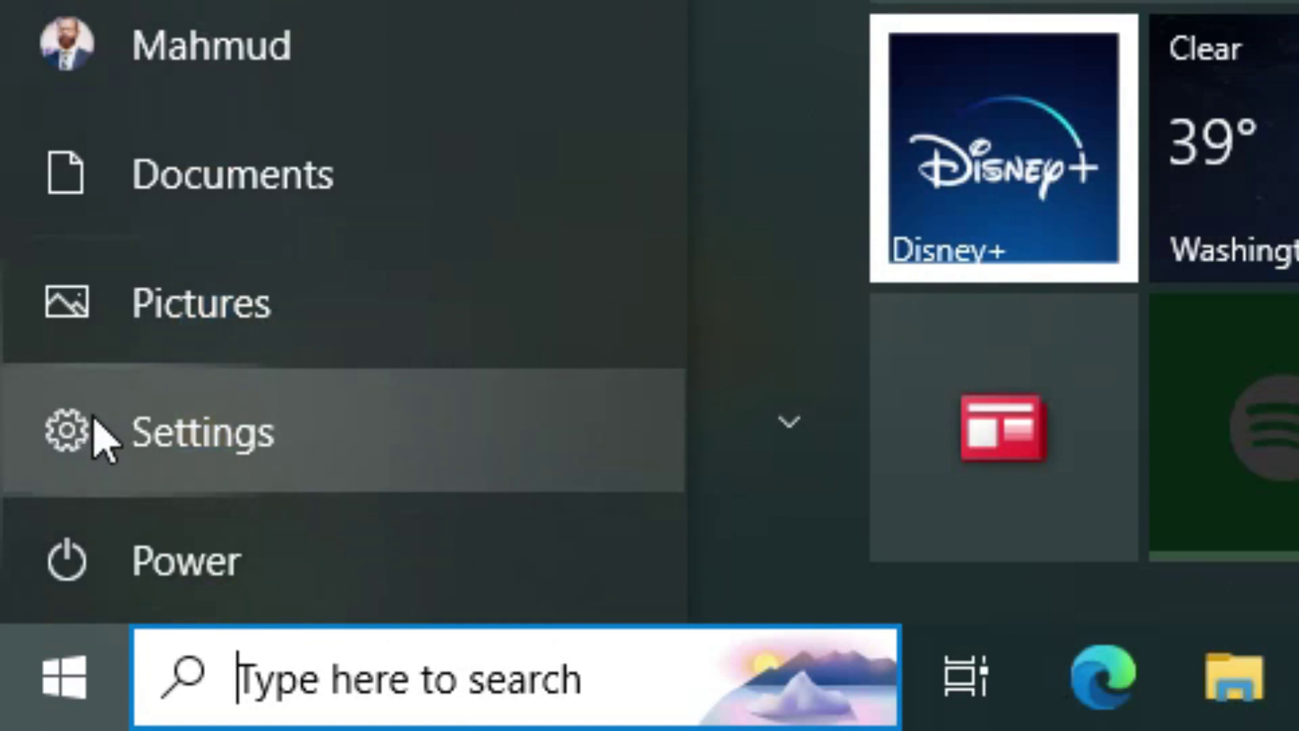
pyautogui.click(102, 437)
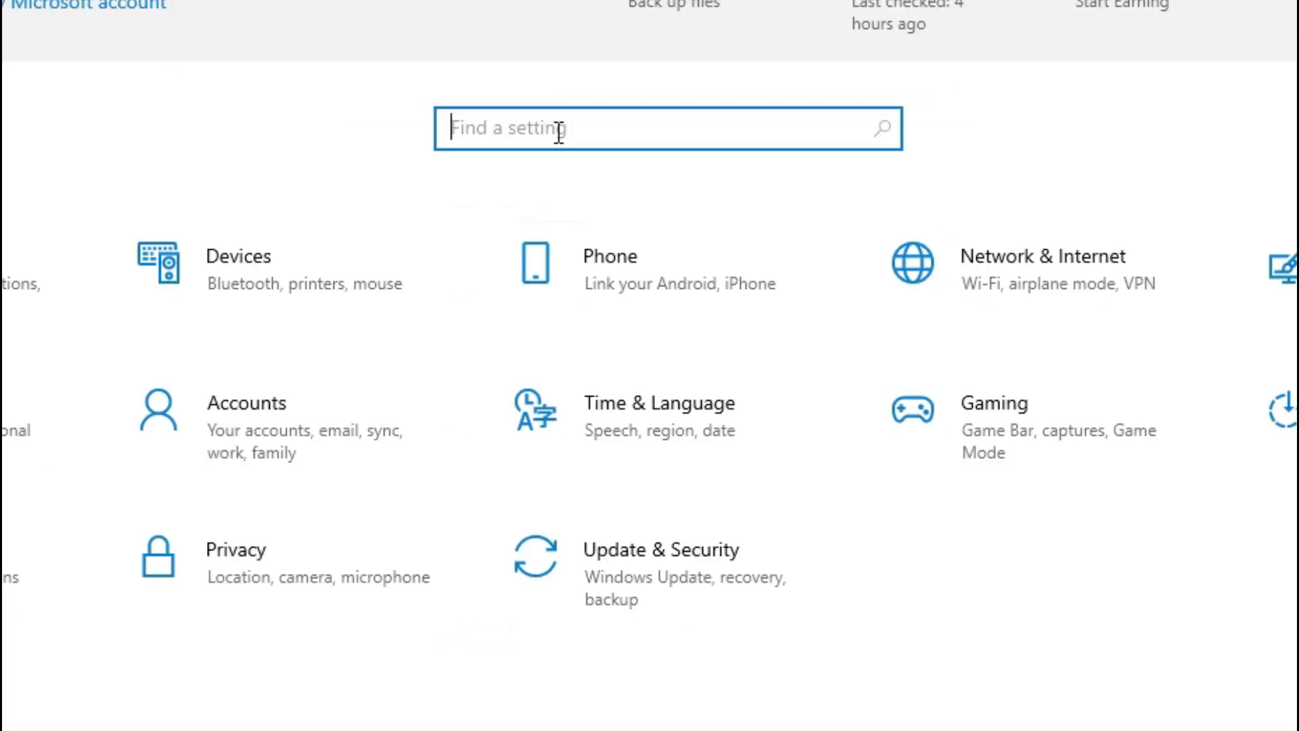
pyautogui.write('mono')
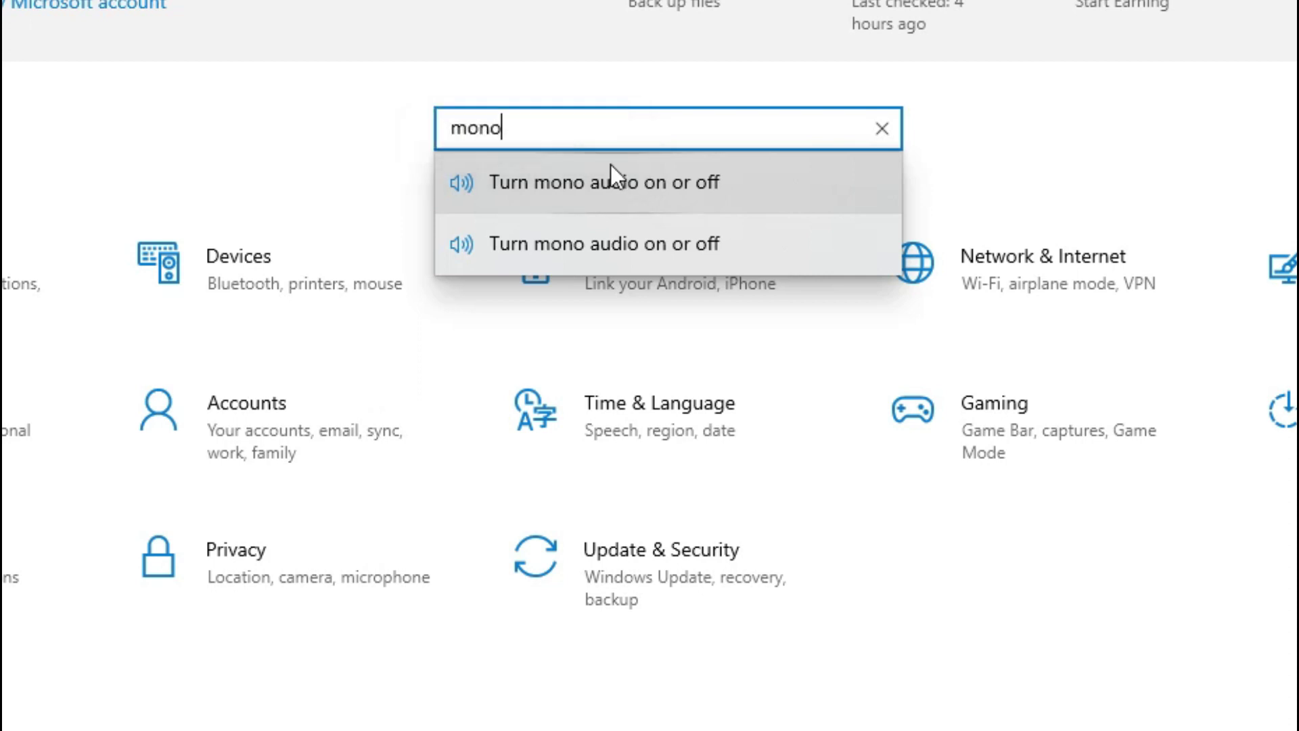
pyautogui.click(624, 182)
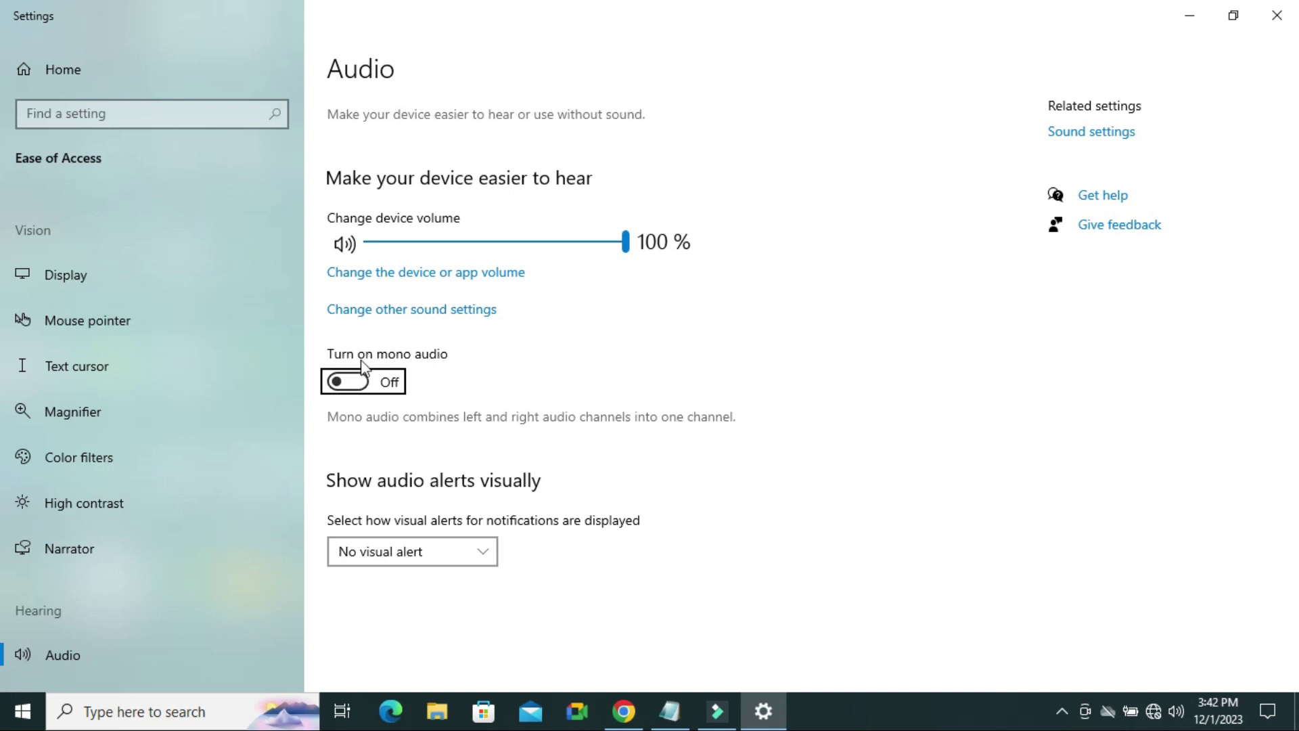
pyautogui.click(358, 383)
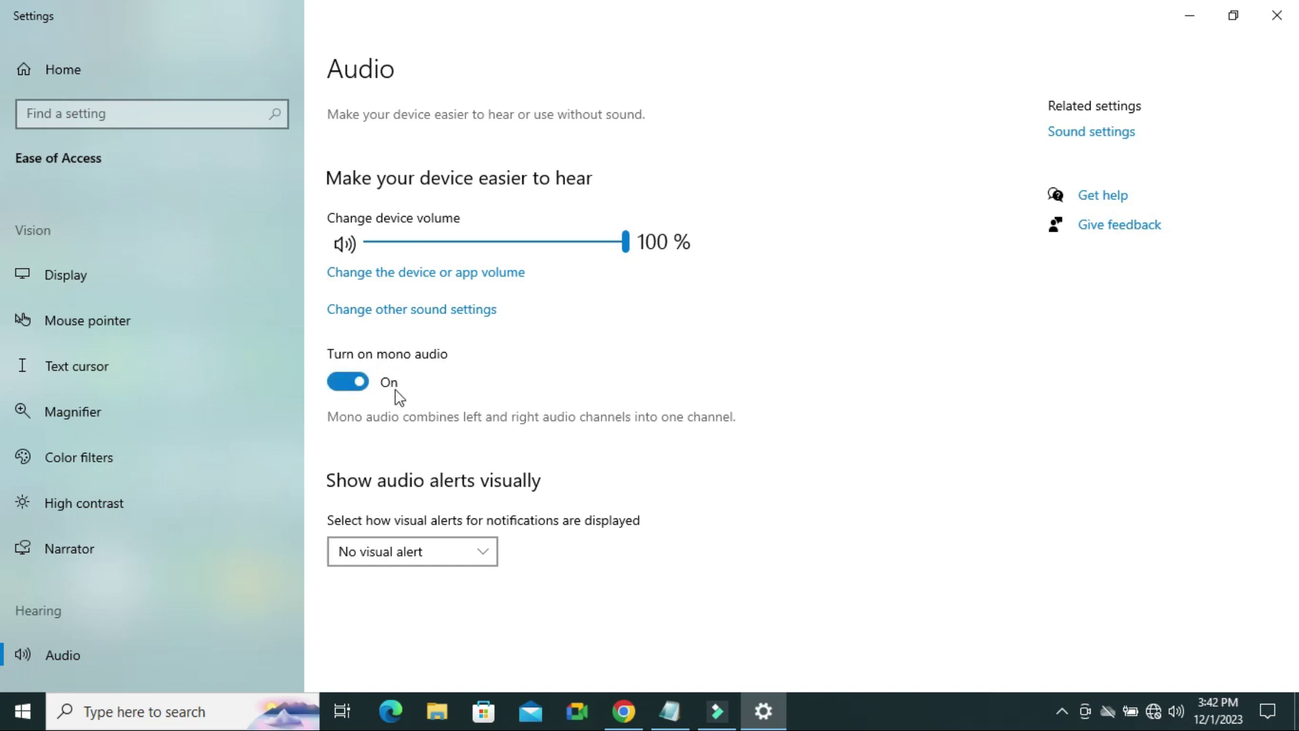
pyautogui.click(351, 382)
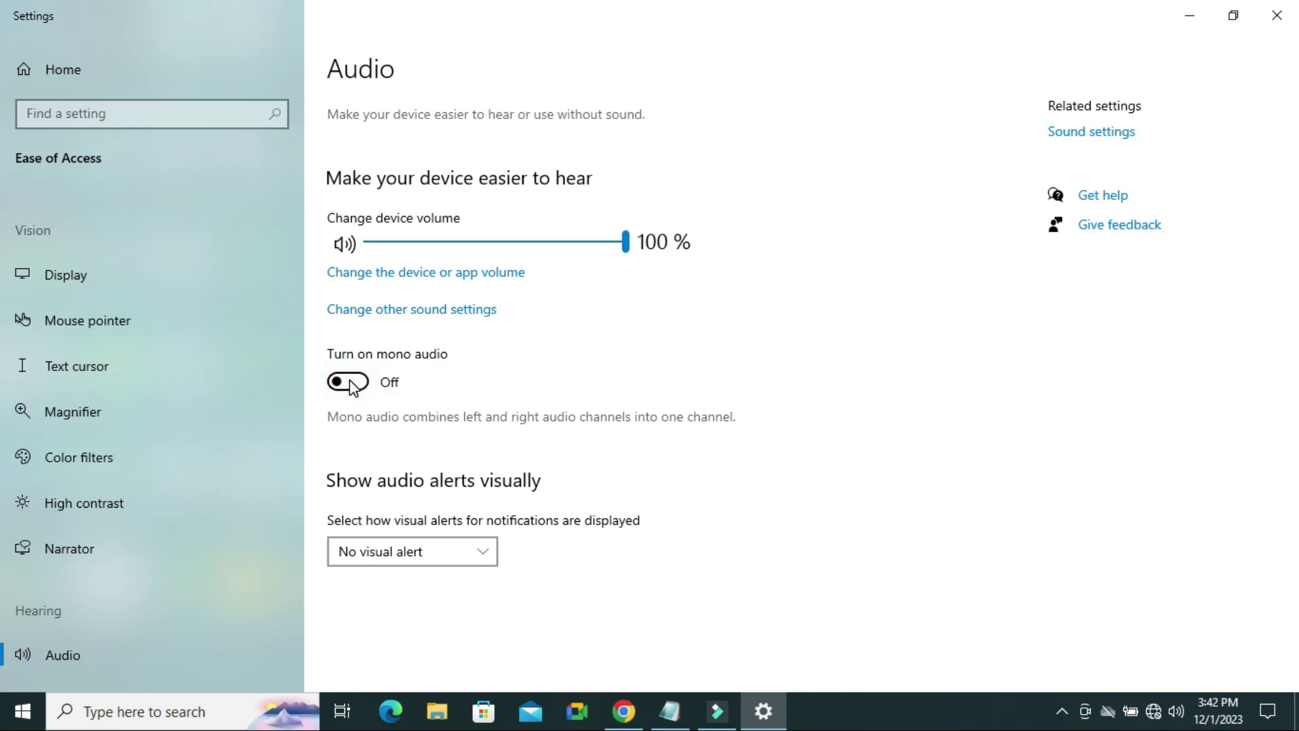